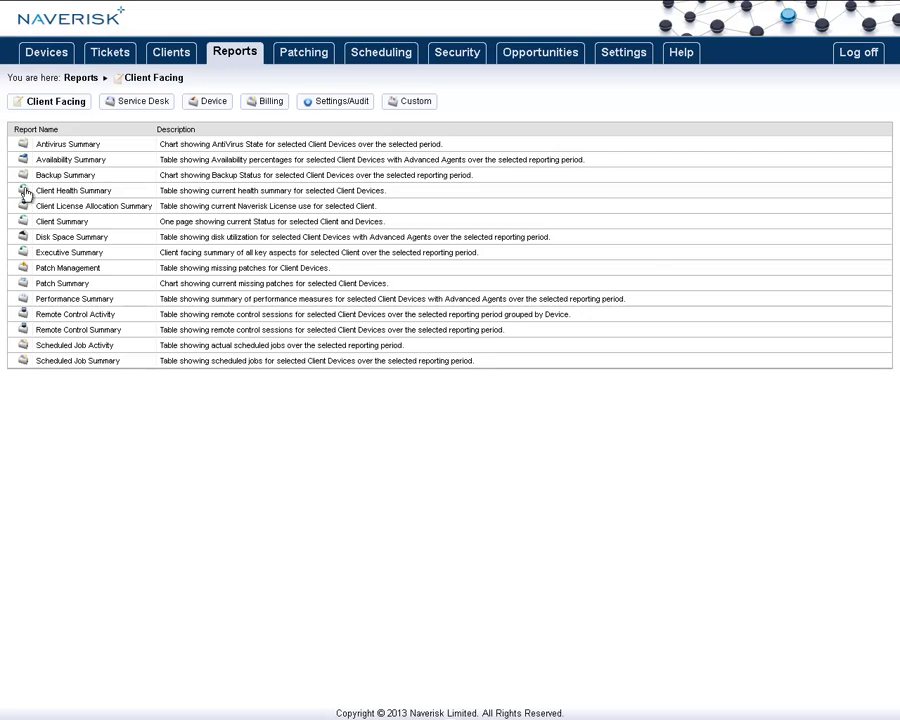
# Step: Generate the Backup Summary PDF for All Clients and scroll through its 32 warnings
pyautogui.click(21, 176)
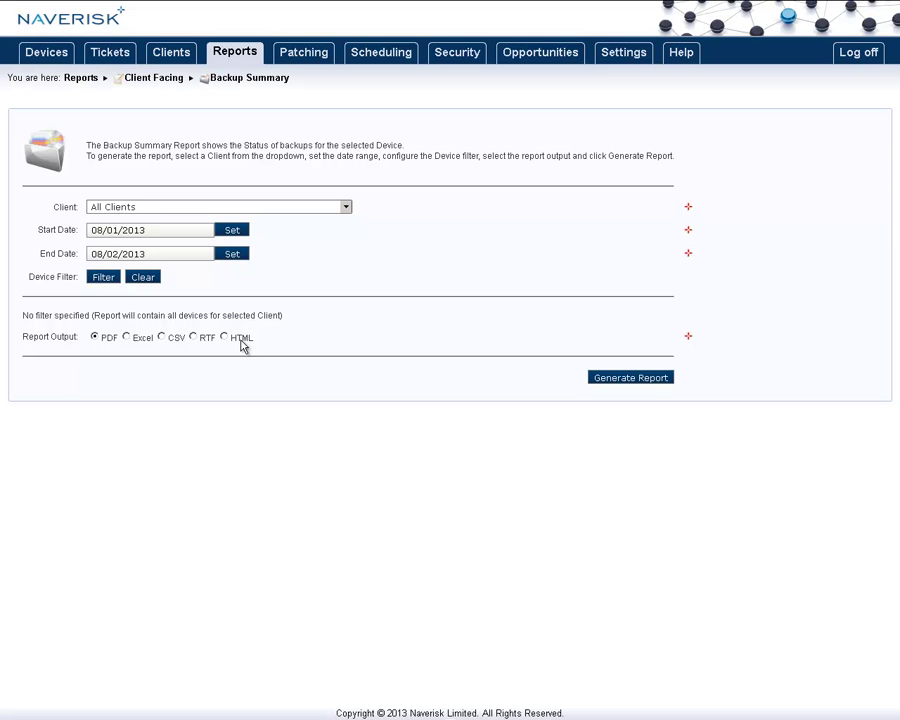
pyautogui.click(634, 384)
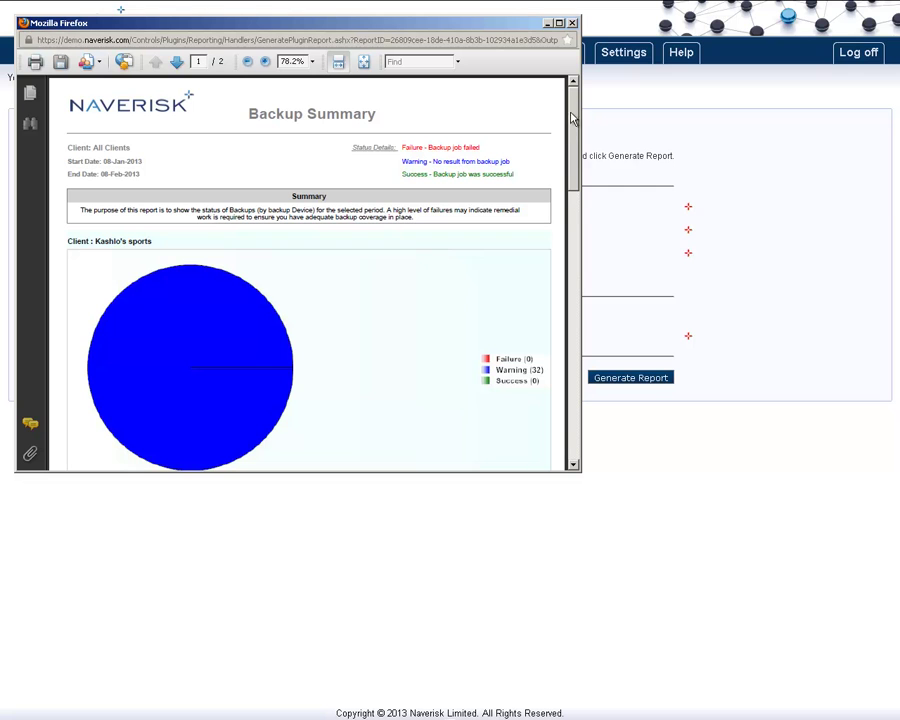
pyautogui.moveTo(575, 116); pyautogui.dragTo(566, 295)
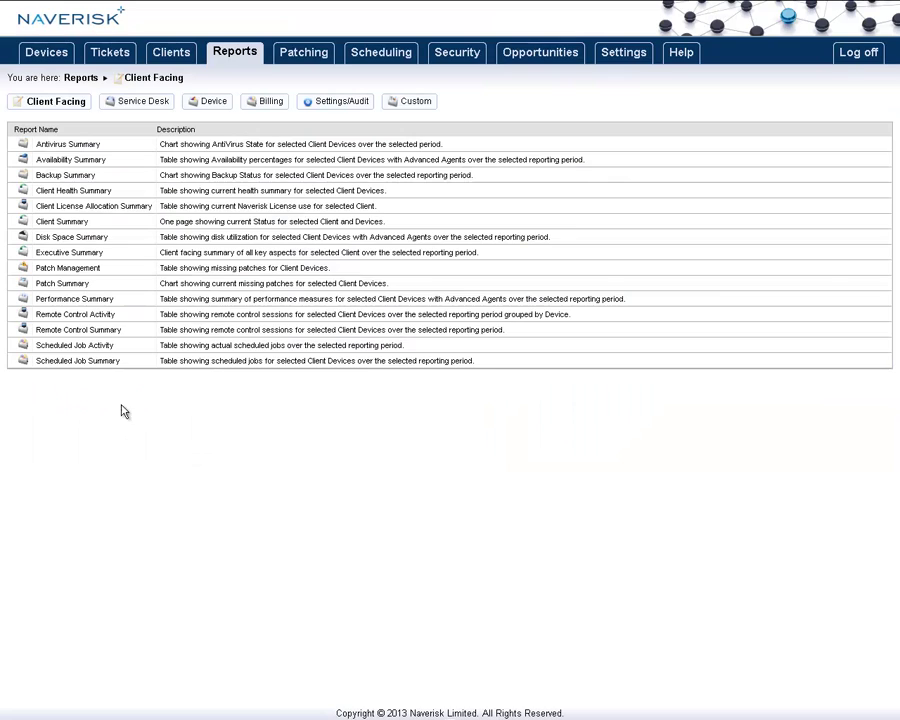
# Step: Generate the Availability Summary PDF for client Kashlo's sports
pyautogui.click(25, 161)
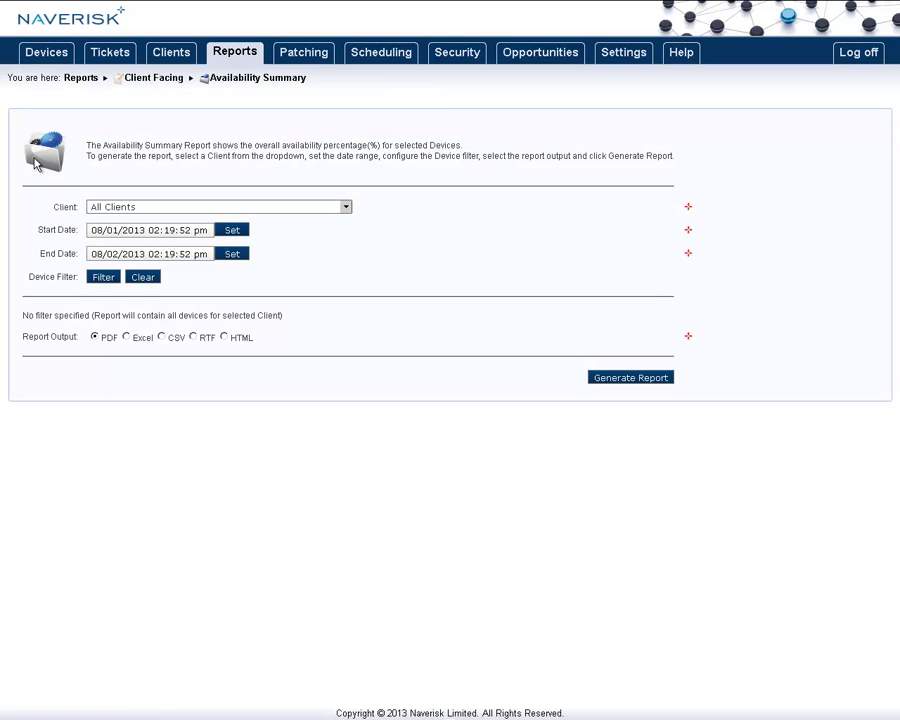
pyautogui.click(102, 206)
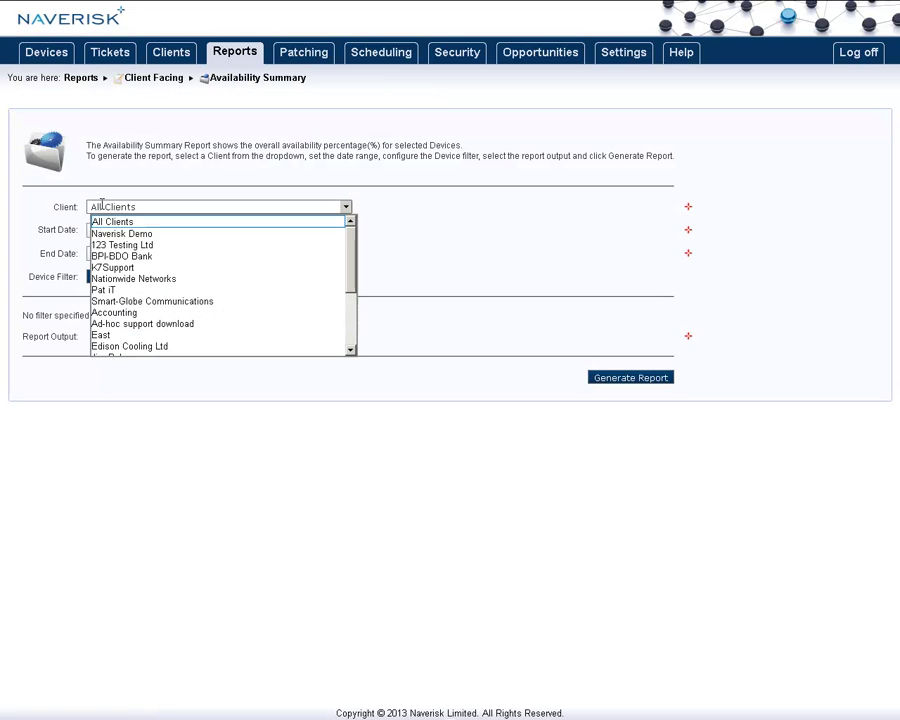
pyautogui.scroll(-1, 118, 345)
pyautogui.scroll(-1, 118, 340)
pyautogui.click(122, 301)
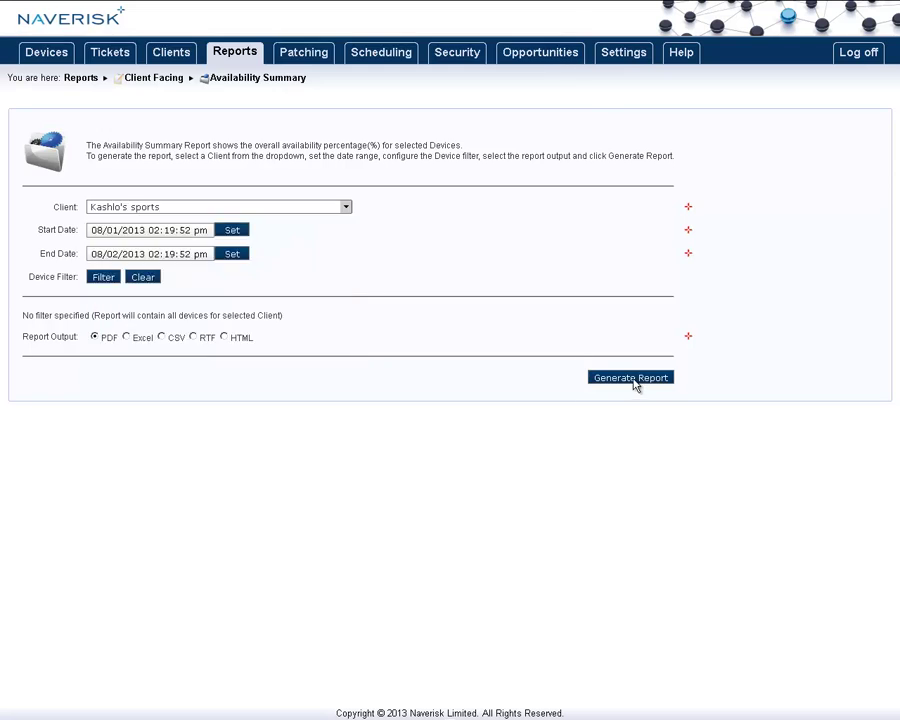
pyautogui.click(635, 381)
pyautogui.click(355, 169)
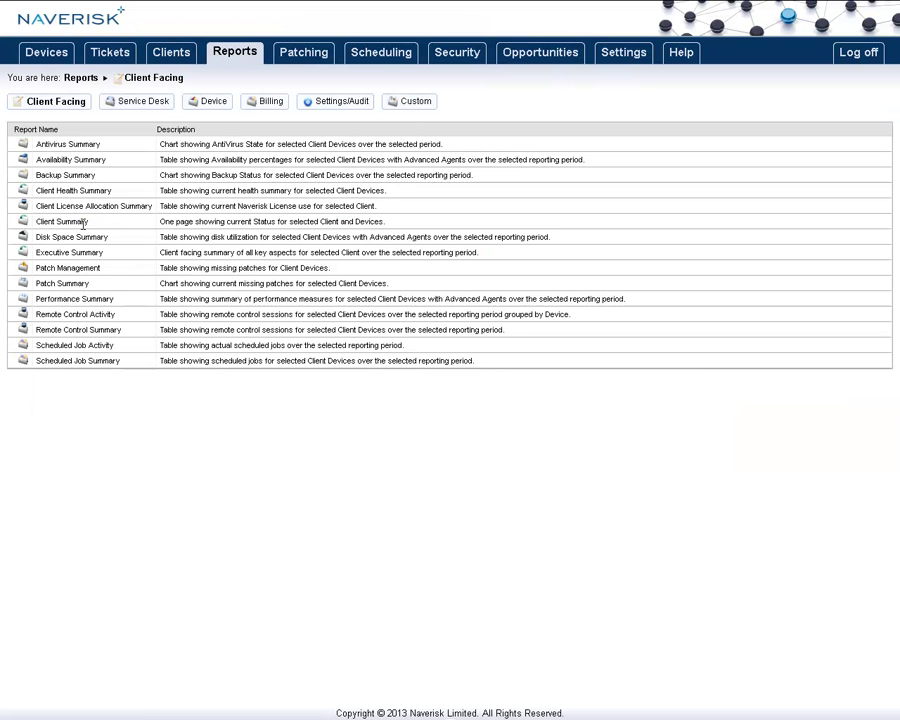
# Step: Generate the Client Health Summary PDF for Naverisk Demo
pyautogui.click(28, 188)
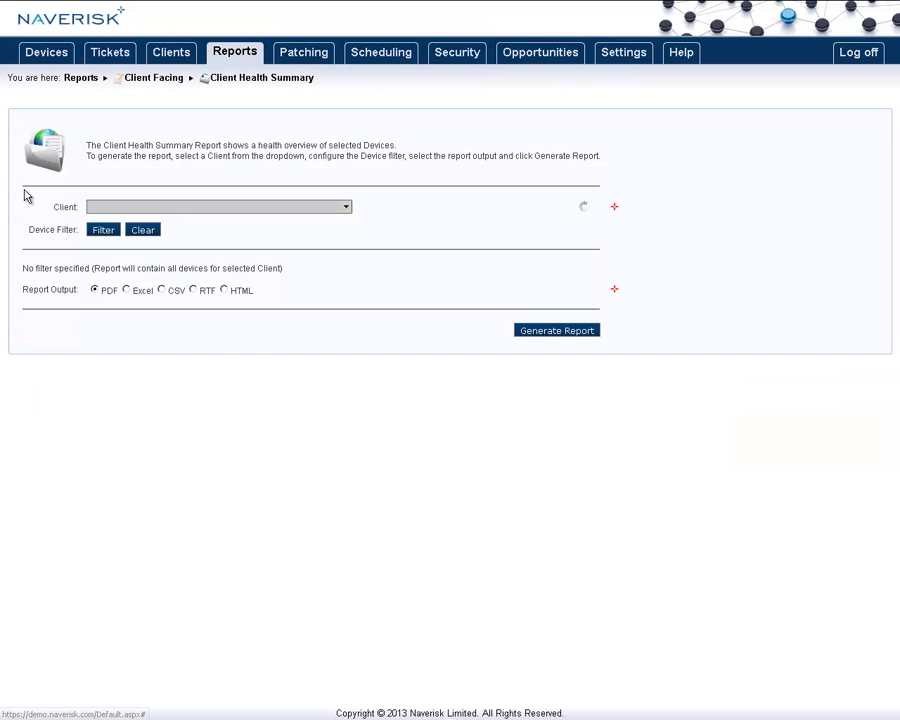
pyautogui.click(170, 208)
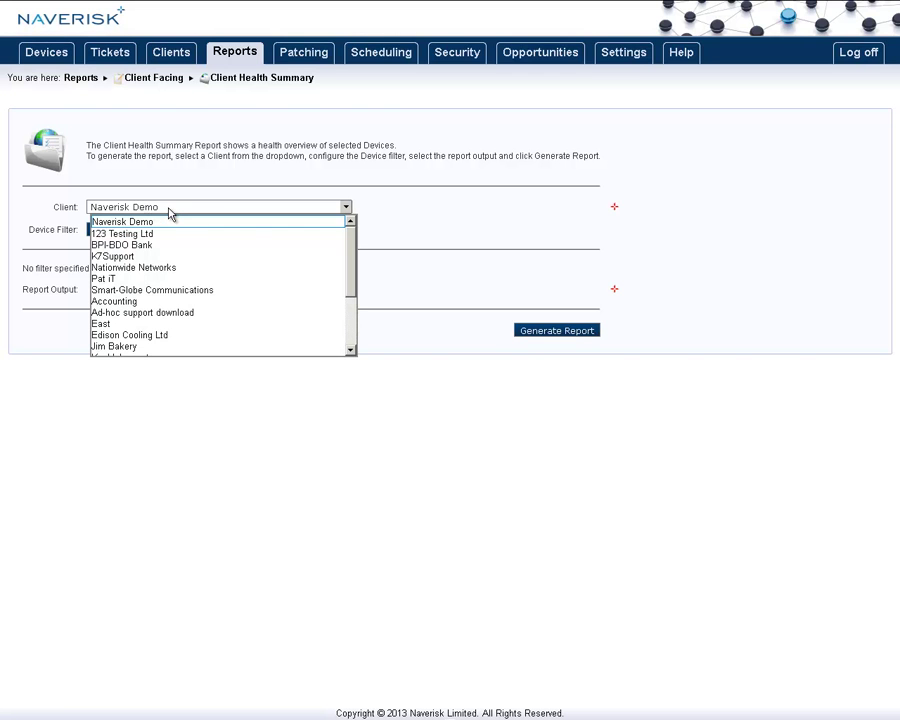
pyautogui.click(173, 221)
pyautogui.click(592, 333)
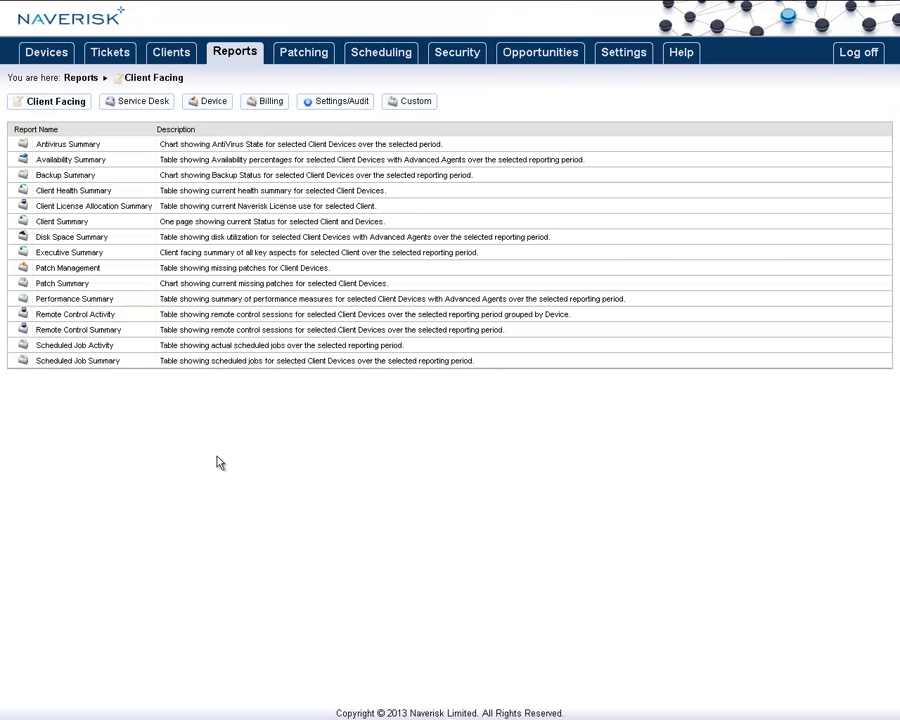
# Step: Generate the Executive Summary PDF for Naverisk Demo and fit a whole page in view
pyautogui.click(26, 256)
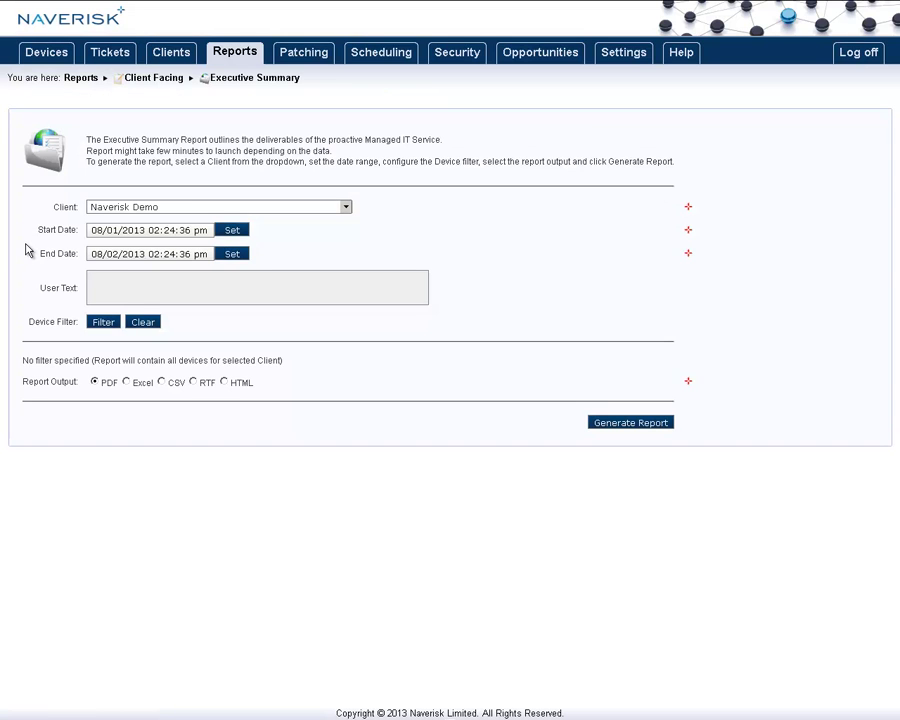
pyautogui.click(346, 207)
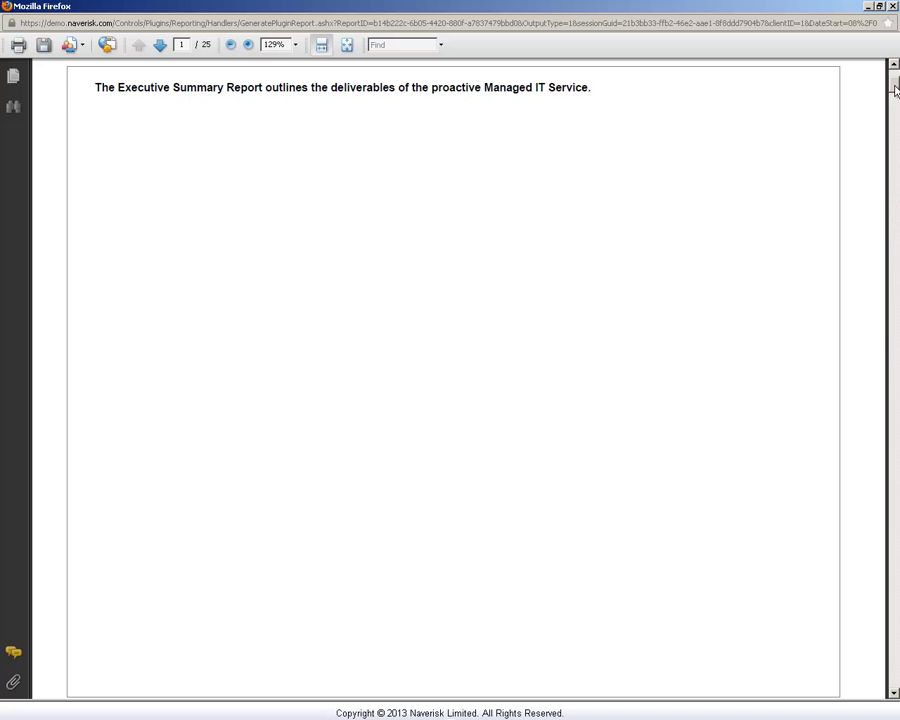
pyautogui.moveTo(895, 90); pyautogui.dragTo(893, 114)
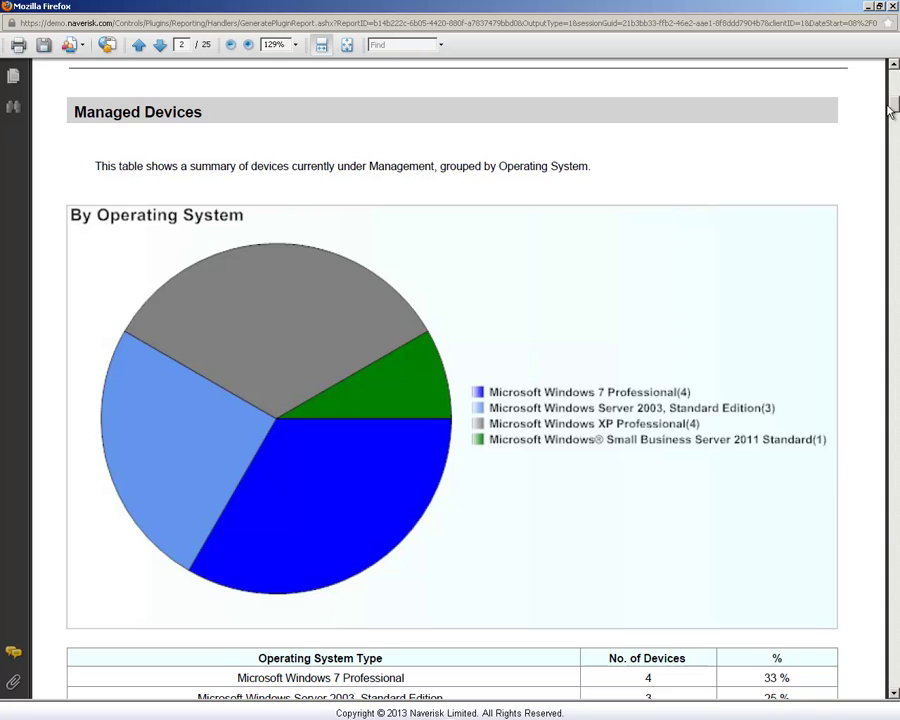
pyautogui.hotkey('ctrl', '0')
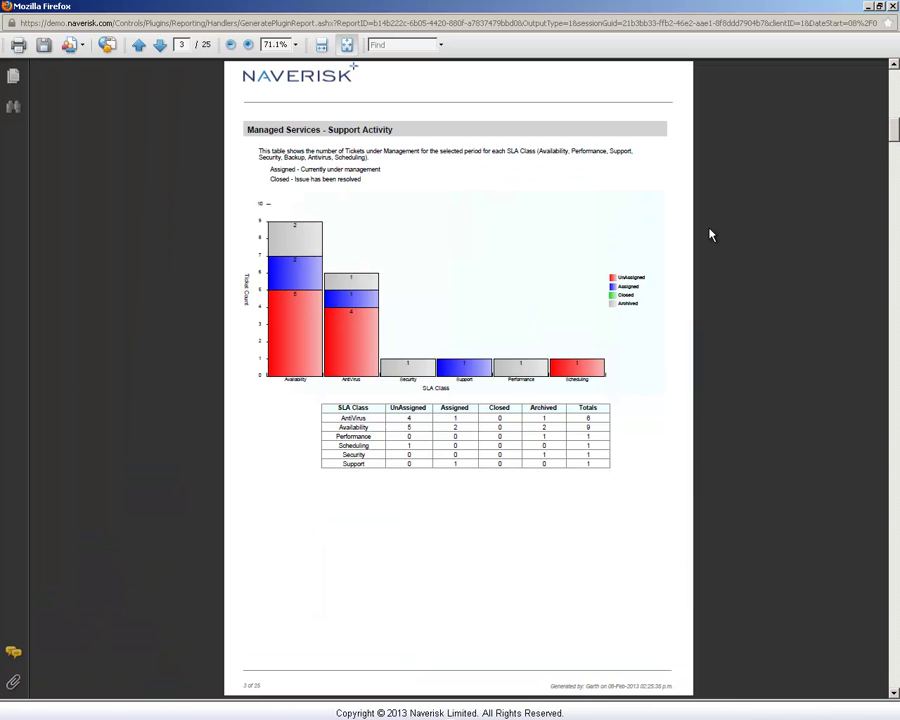
# Step: Page through the 25-page report covering support activity, device performance, backups and scheduled jobs
pyautogui.scroll(-1, 710, 235)
pyautogui.scroll(-1, 710, 235)
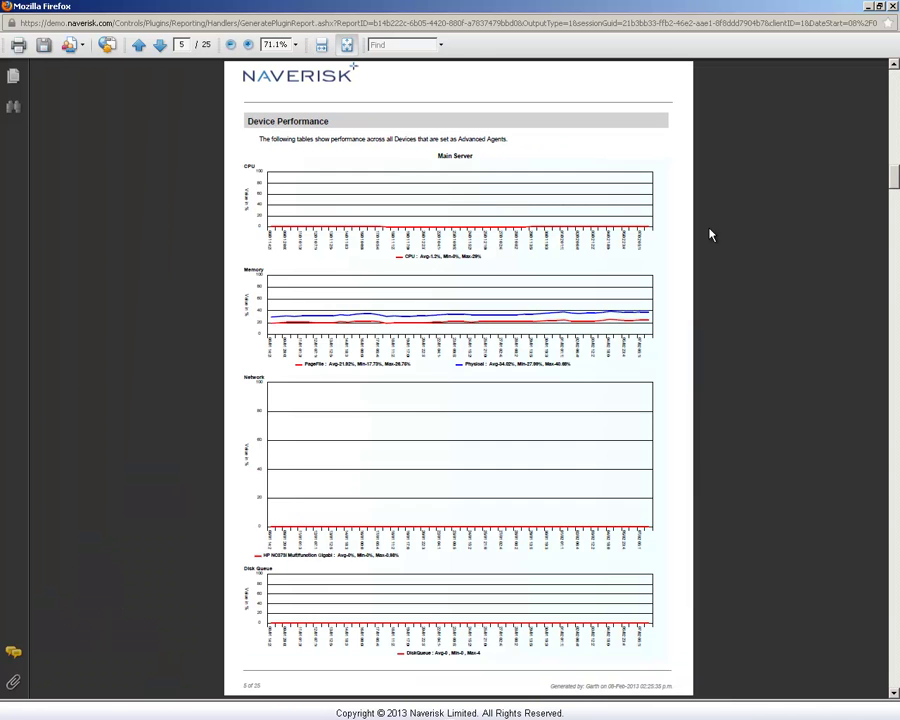
pyautogui.scroll(-1, 710, 235)
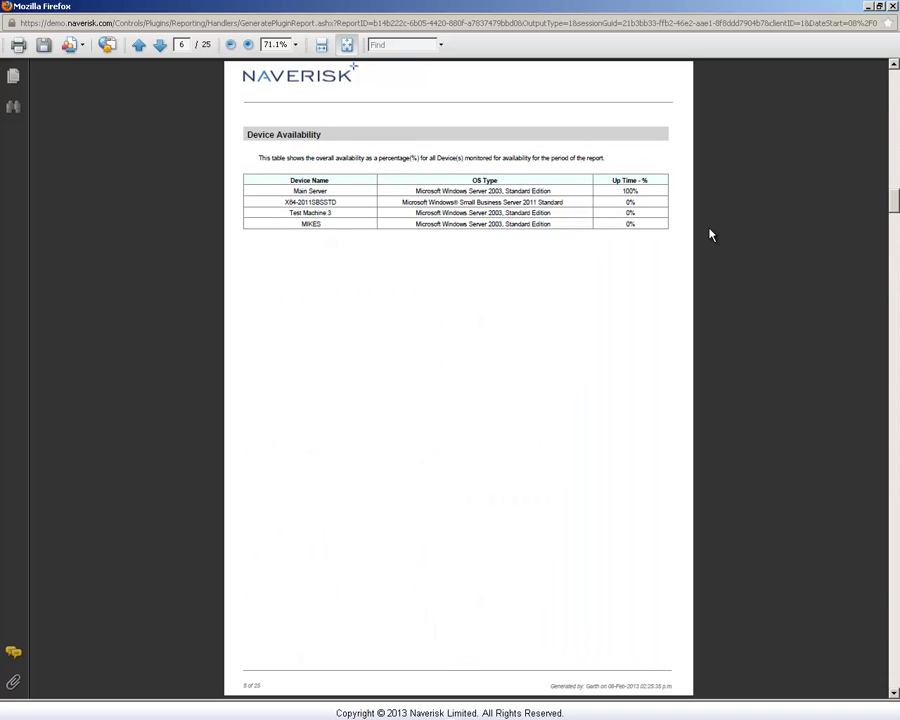
pyautogui.scroll(-1, 710, 235)
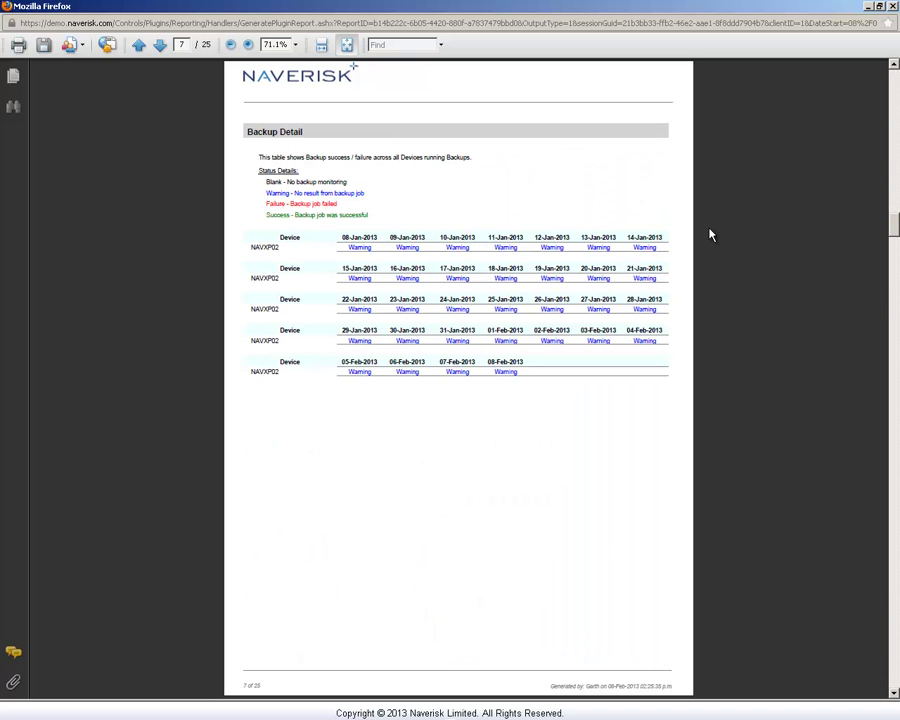
pyautogui.scroll(-3, 710, 235)
pyautogui.scroll(-2, 710, 235)
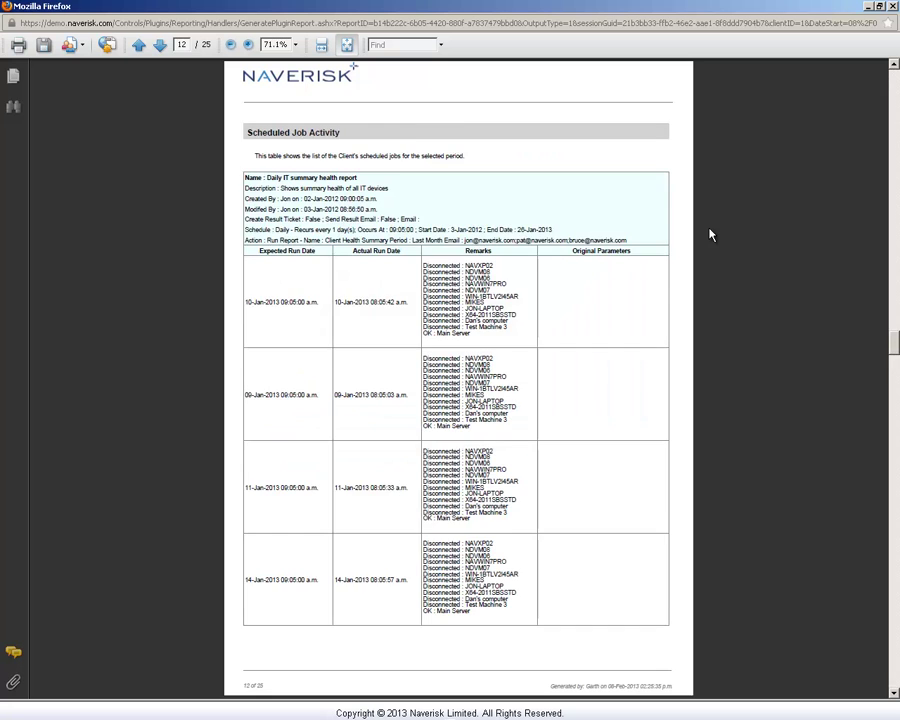
pyautogui.scroll(-5, 710, 235)
pyautogui.scroll(-3, 710, 235)
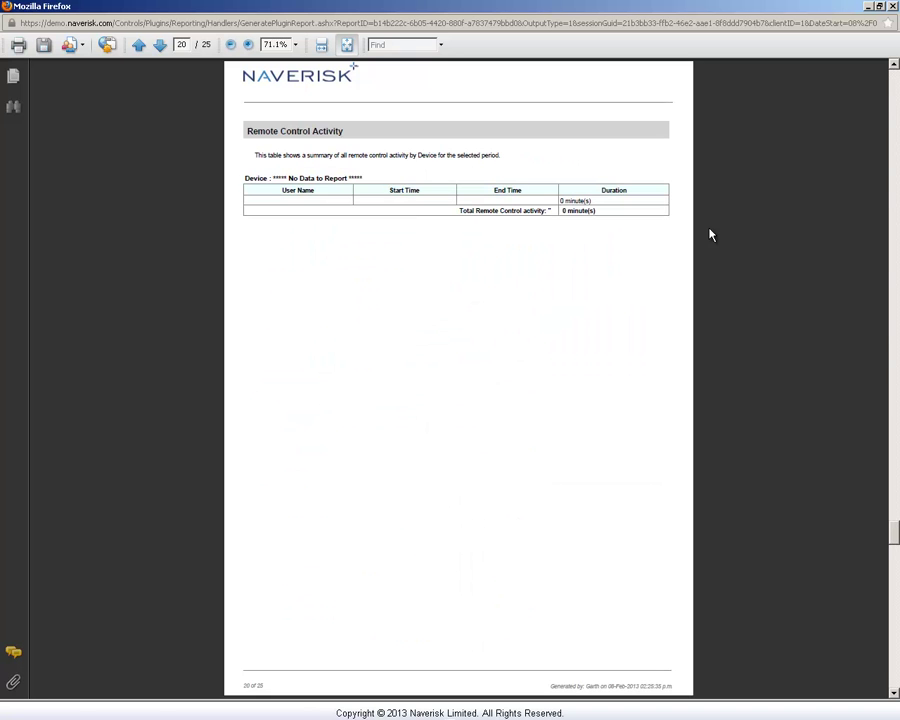
pyautogui.scroll(-1, 710, 235)
pyautogui.scroll(-2, 710, 235)
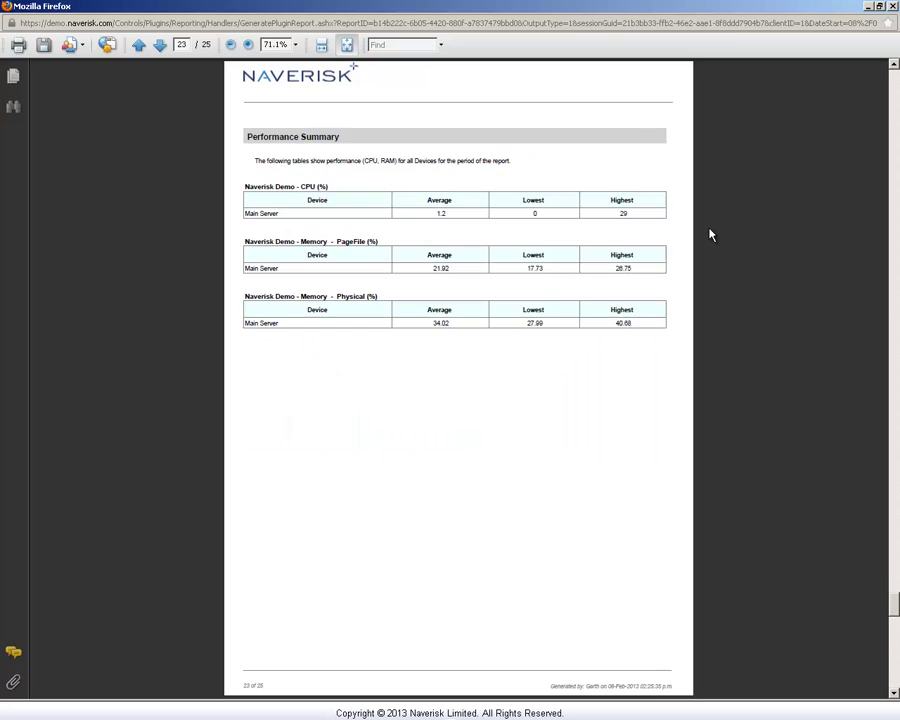
pyautogui.scroll(-1, 710, 235)
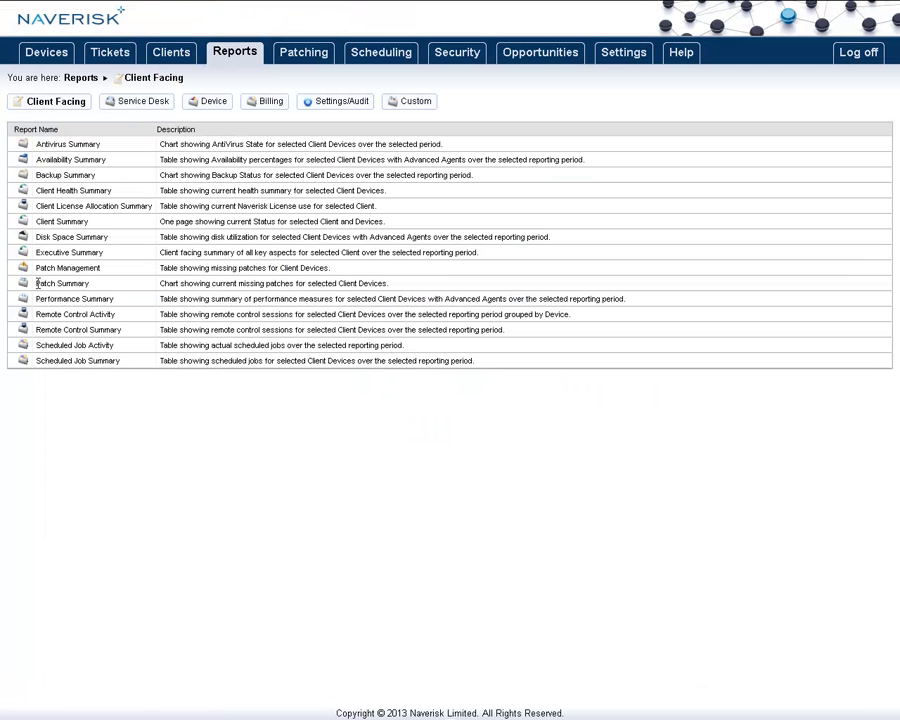
# Step: Generate the Patch Summary PDF and scroll through it
pyautogui.click(28, 286)
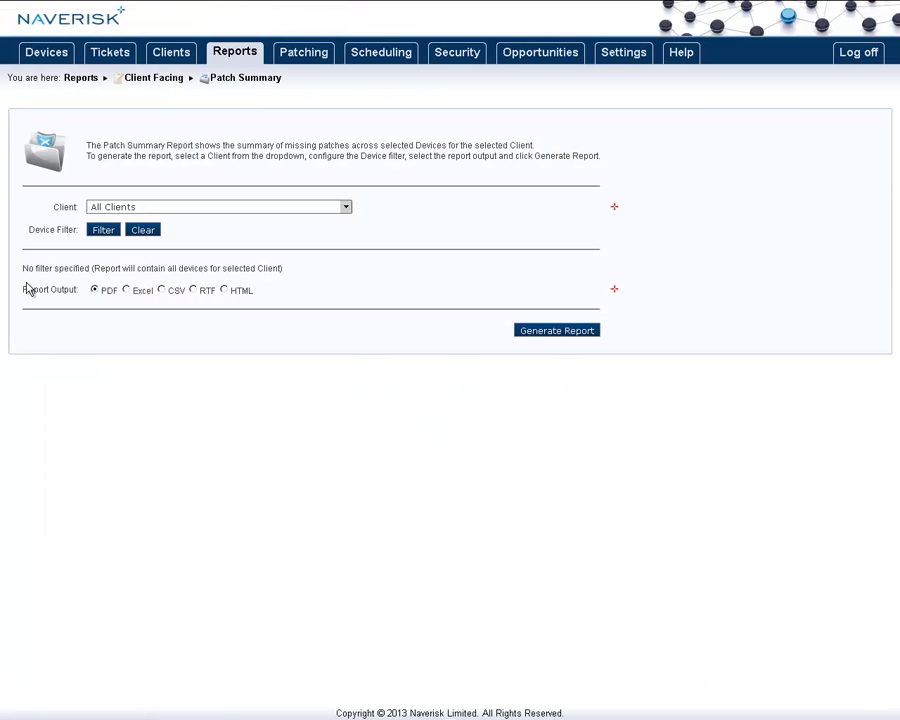
pyautogui.click(570, 331)
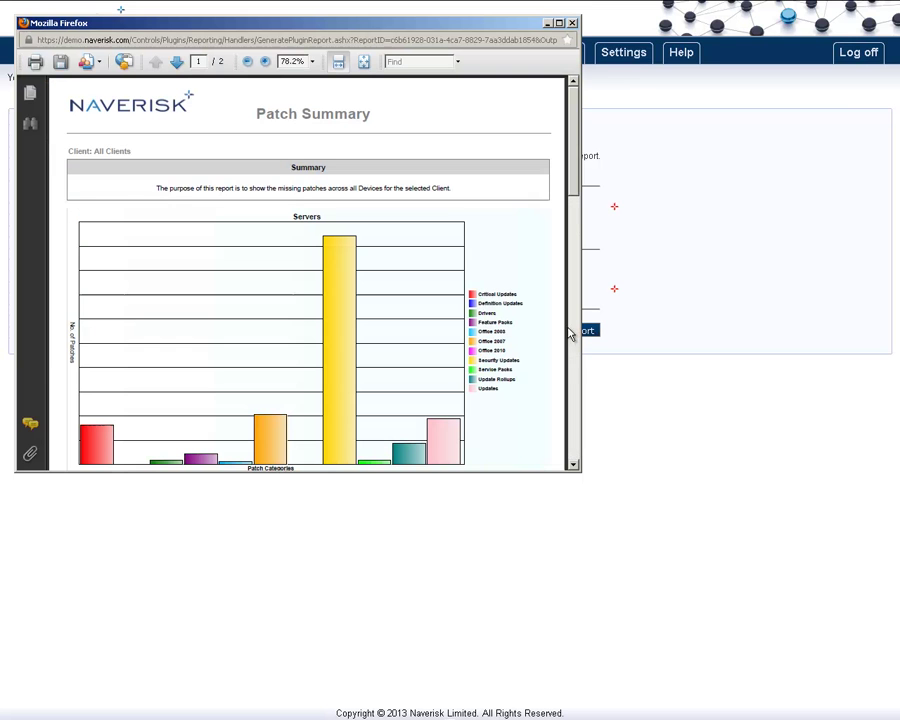
pyautogui.moveTo(573, 187); pyautogui.dragTo(566, 403)
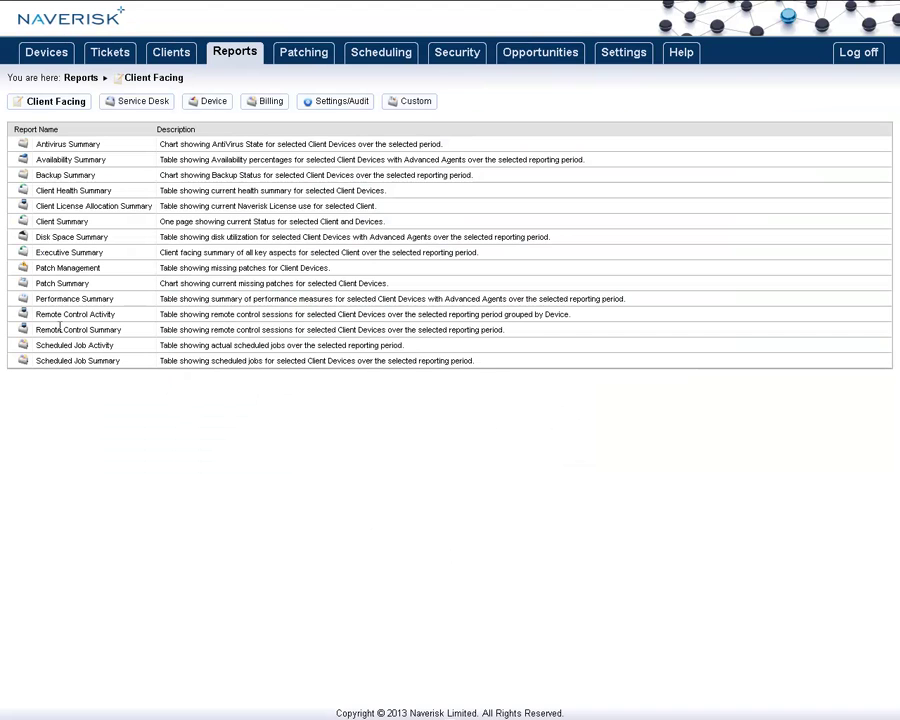
# Step: Generate the Remote Control Activity PDF (25 minutes) and the 9-page Scheduled Job Activity PDF
pyautogui.click(22, 314)
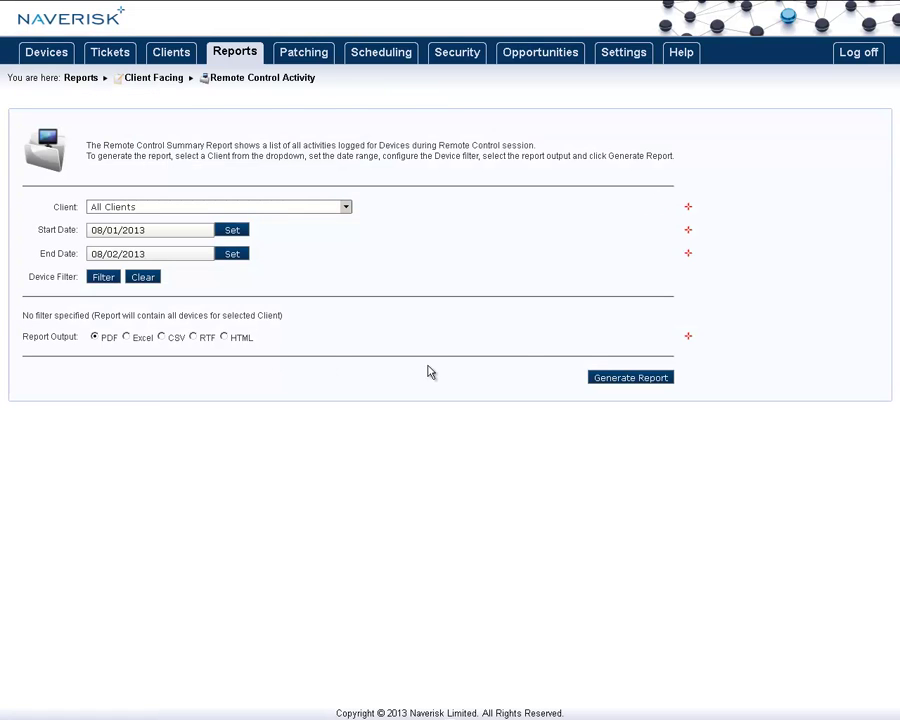
pyautogui.click(632, 379)
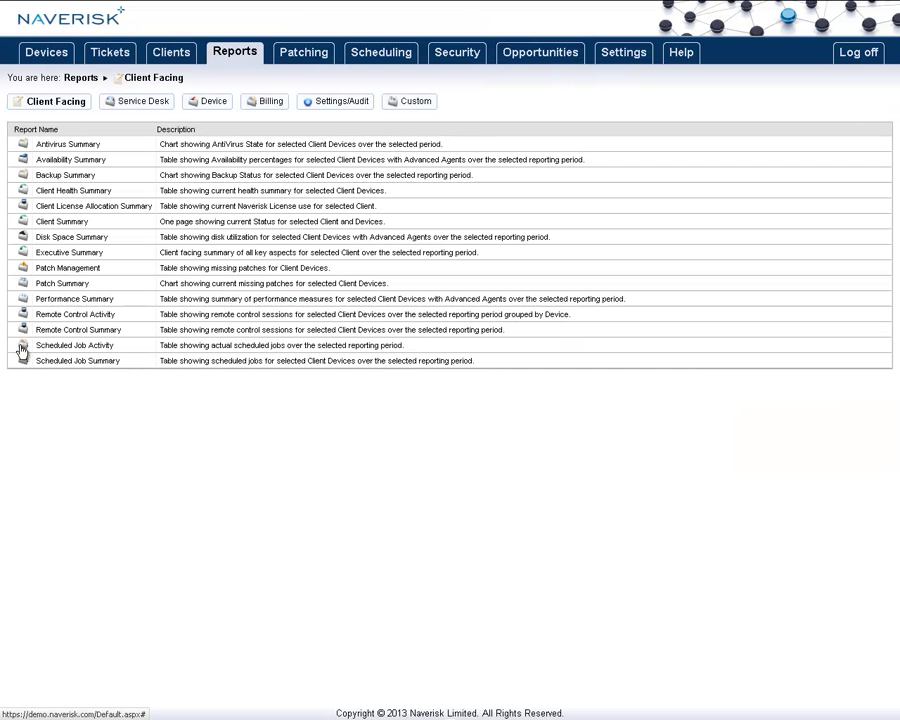
pyautogui.click(21, 348)
pyautogui.click(600, 382)
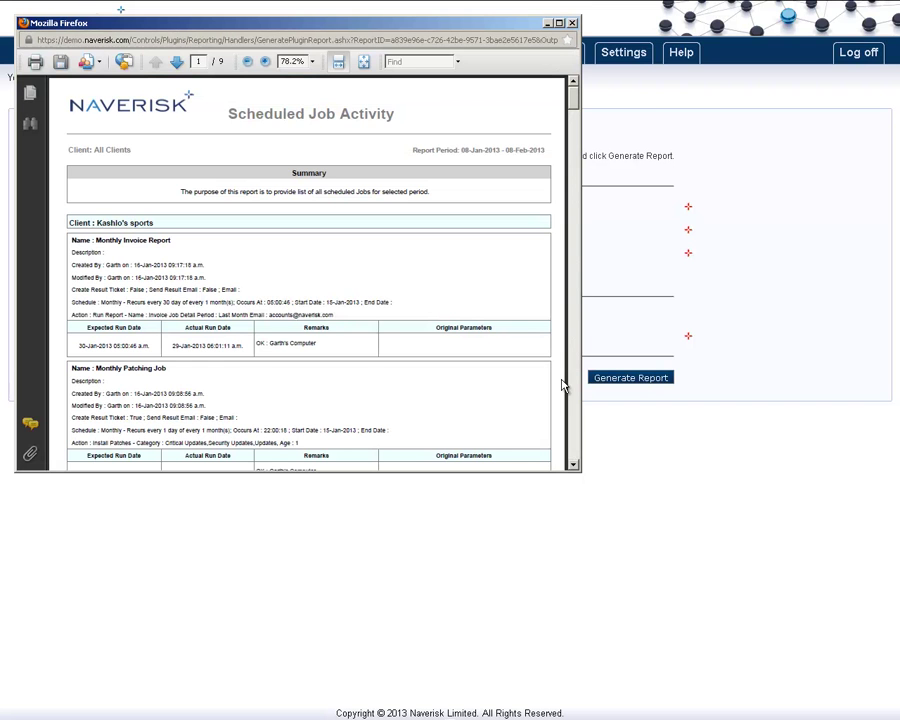
pyautogui.moveTo(573, 100); pyautogui.dragTo(577, 122)
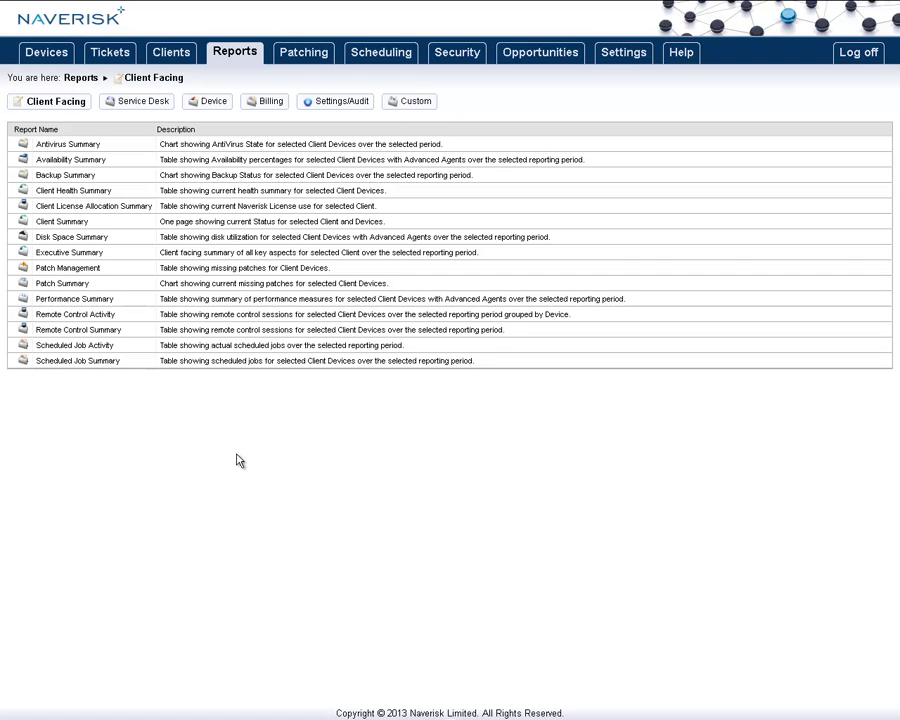
# Step: Start a custom report named 'Andrew's Report' containing Asset Summary and AntiVirus Detail
pyautogui.click(418, 102)
pyautogui.click(846, 101)
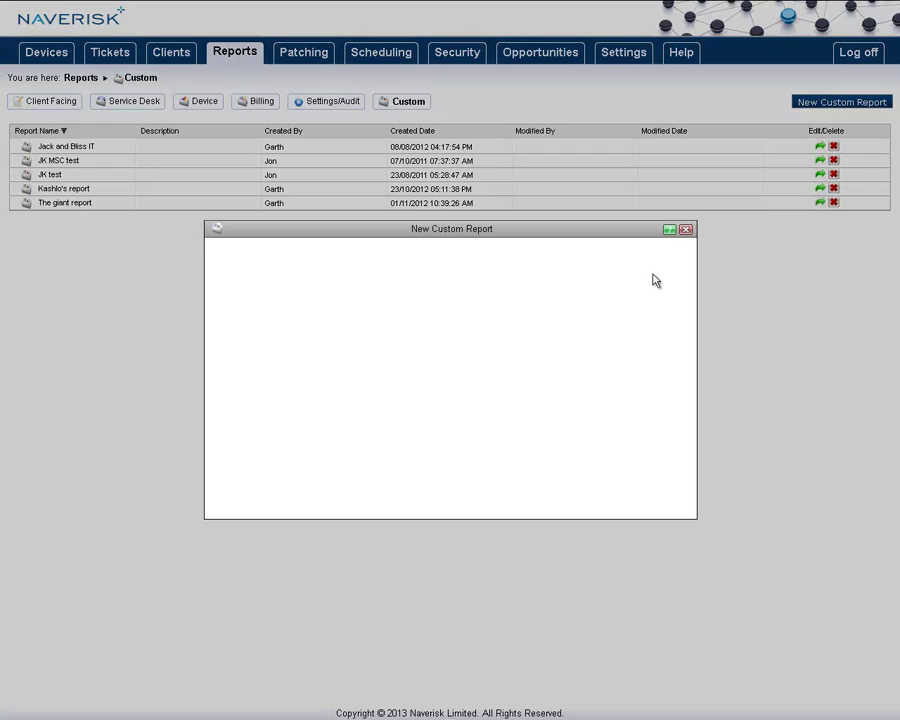
pyautogui.write("Andrew's Report")
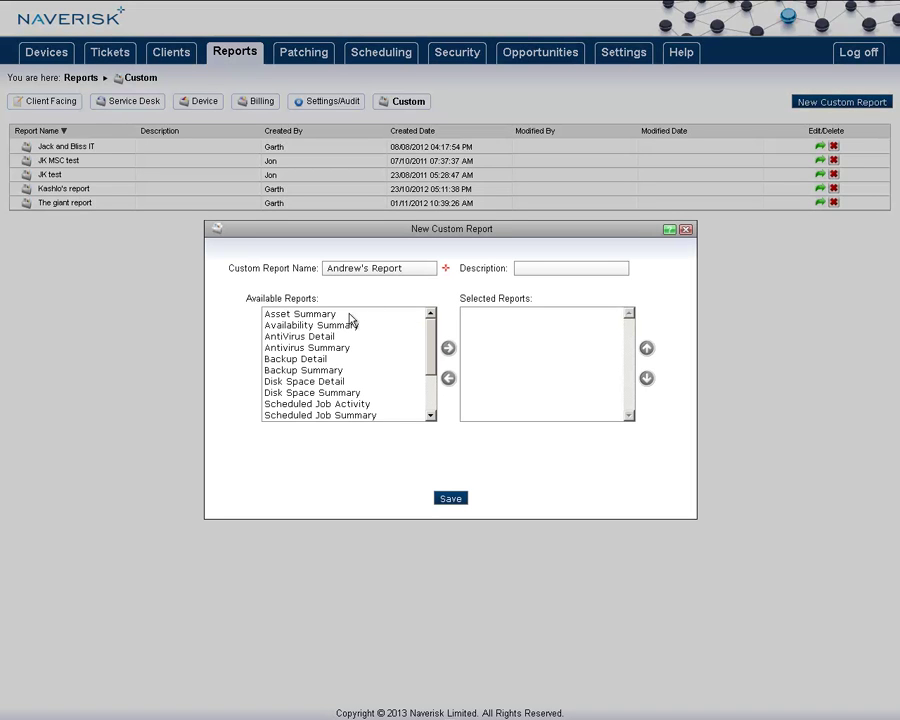
pyautogui.click(349, 316)
pyautogui.click(448, 349)
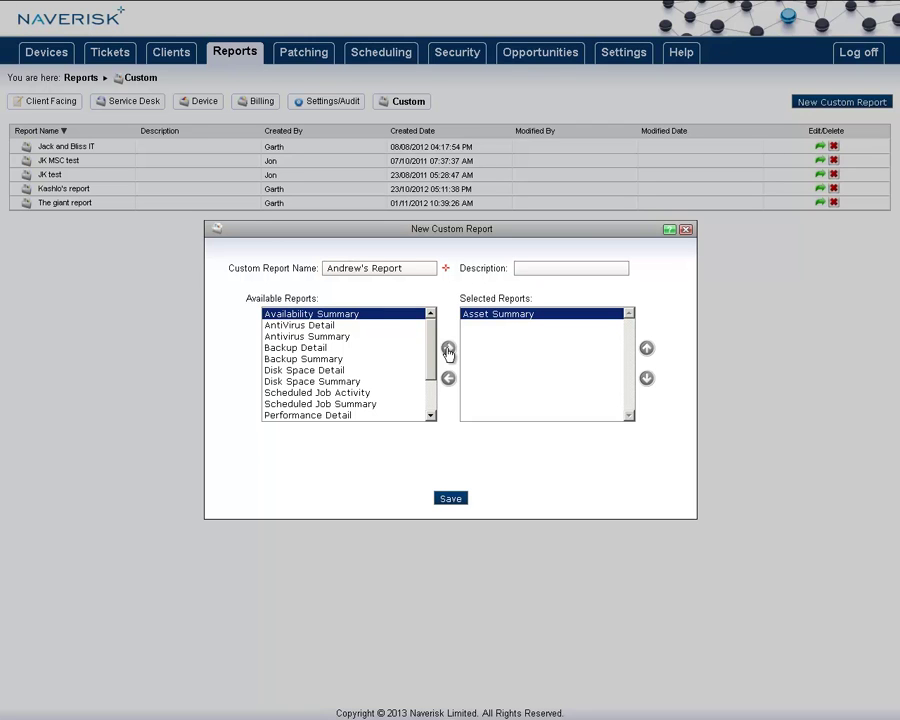
pyautogui.click(352, 325)
pyautogui.click(448, 349)
# Step: Add Backup Detail, Patch Summary and Disk Space Detail to the report and save it
pyautogui.click(370, 337)
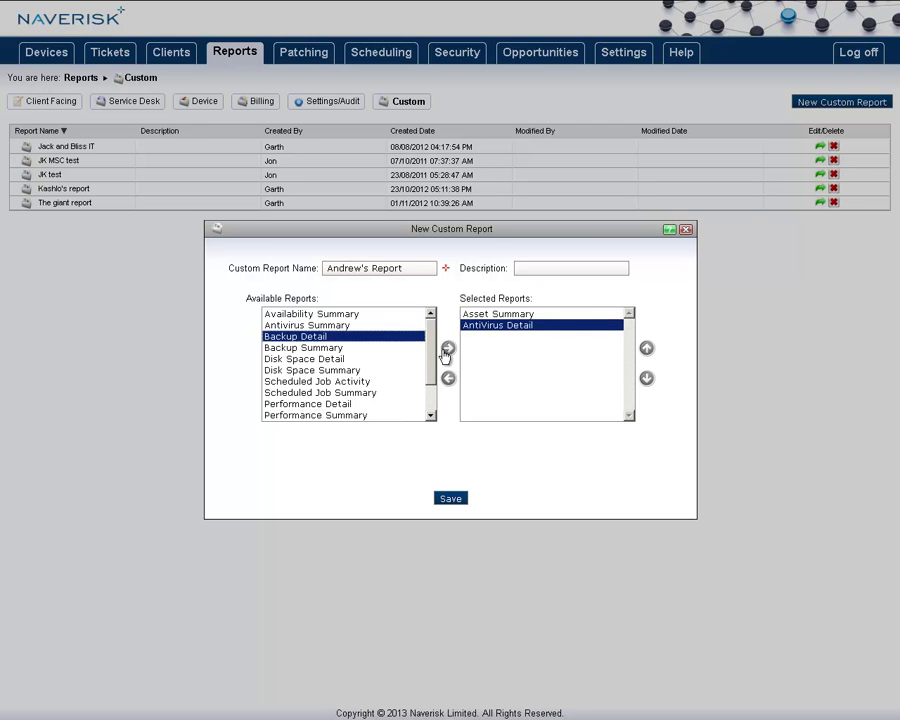
pyautogui.click(446, 352)
pyautogui.scroll(-1, 340, 390)
pyautogui.click(340, 405)
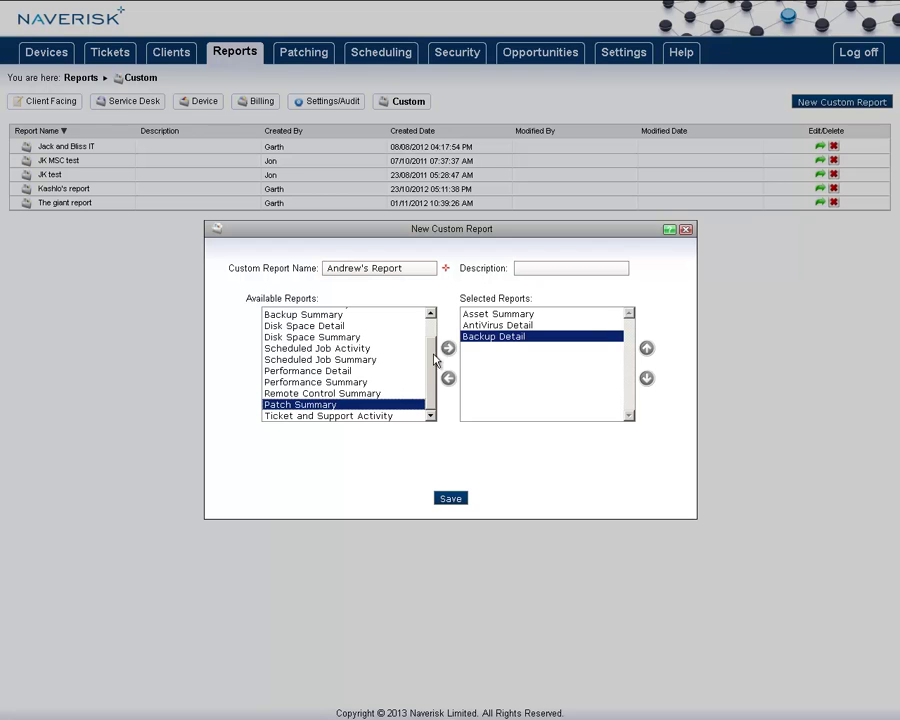
pyautogui.click(447, 349)
pyautogui.click(322, 337)
pyautogui.click(447, 348)
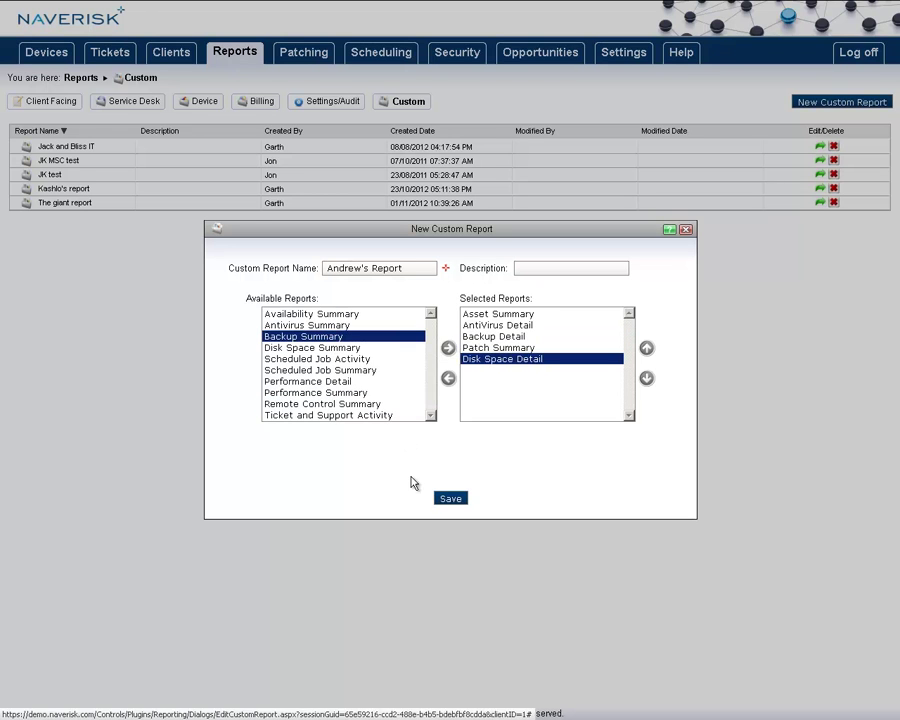
pyautogui.click(452, 498)
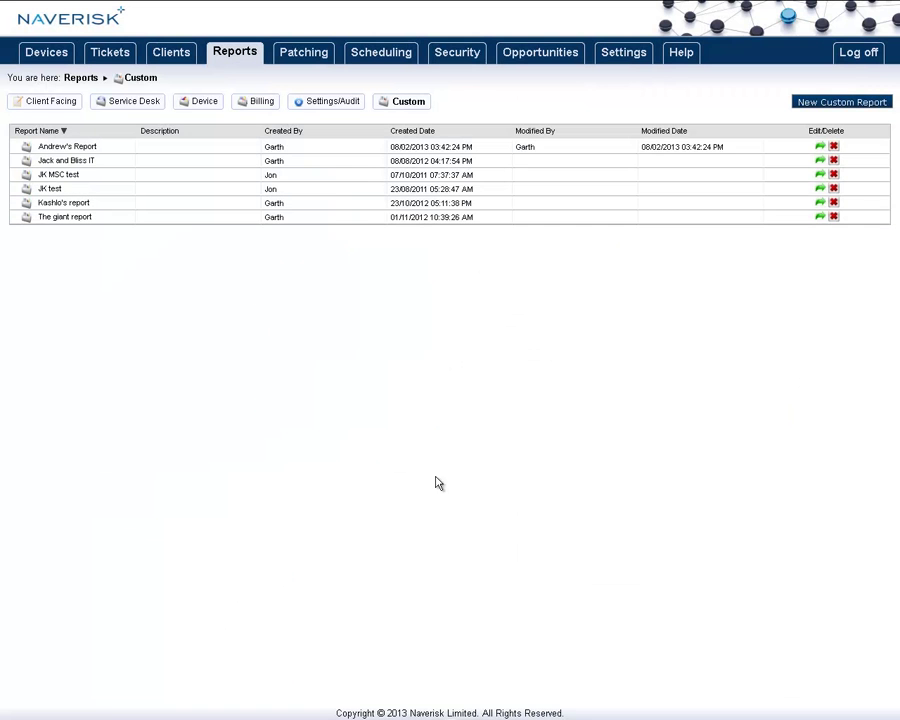
pyautogui.click(29, 152)
# Step: Schedule 'Weekly Backup summary report' emailing last week's Backup Summary PDF Fridays at 03:00 PM to two recipients
pyautogui.click(350, 350)
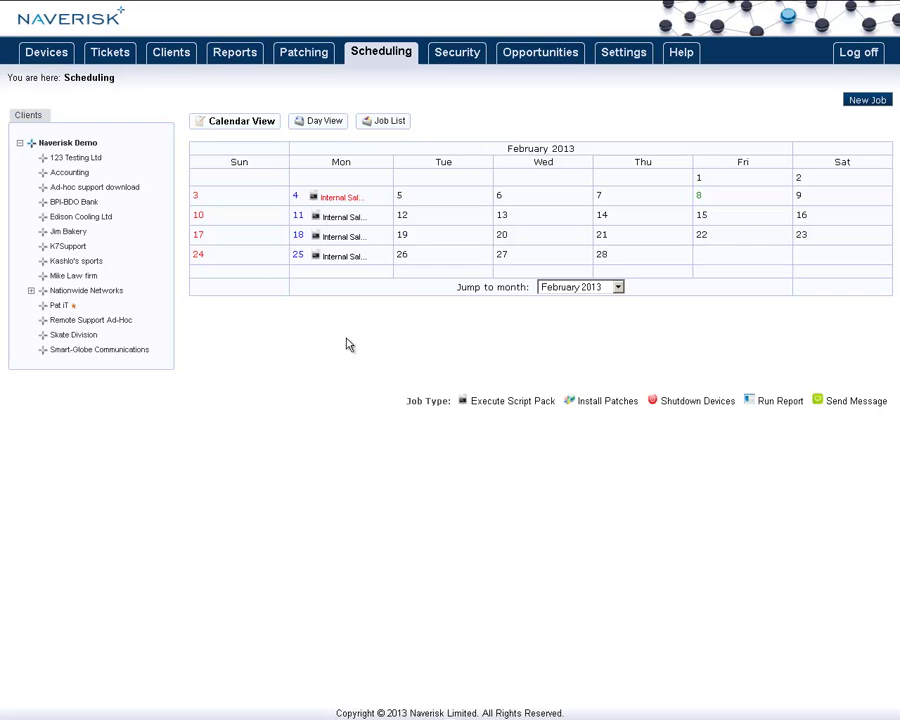
pyautogui.click(866, 100)
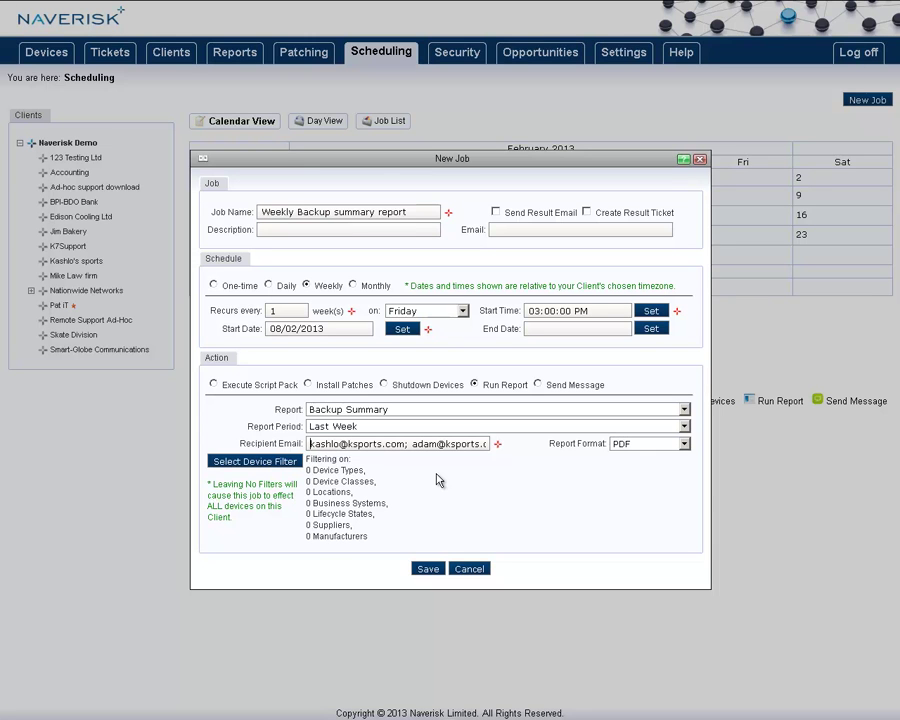
pyautogui.click(427, 569)
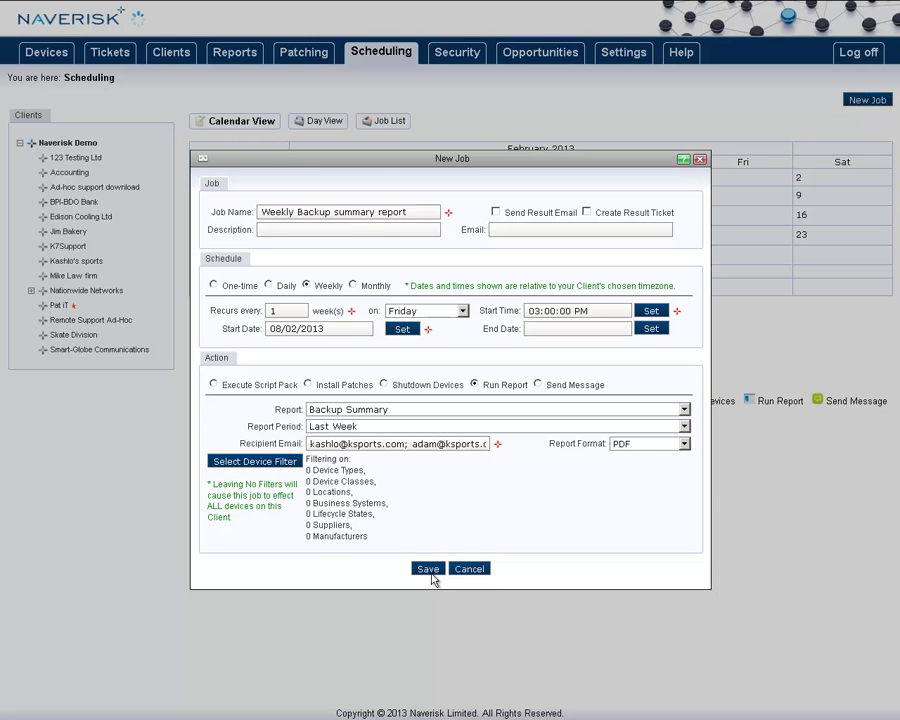